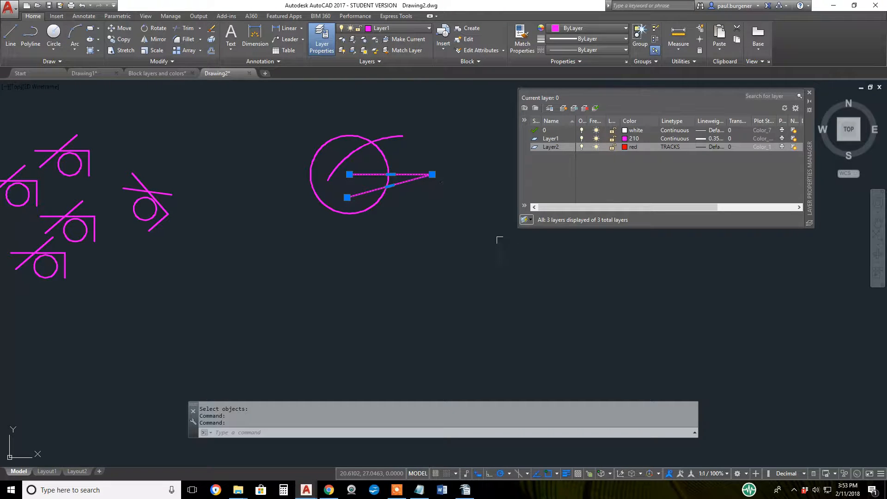
- Make Layer2 current and begin a block definition with its base point at the large circle's center
key("Escape")
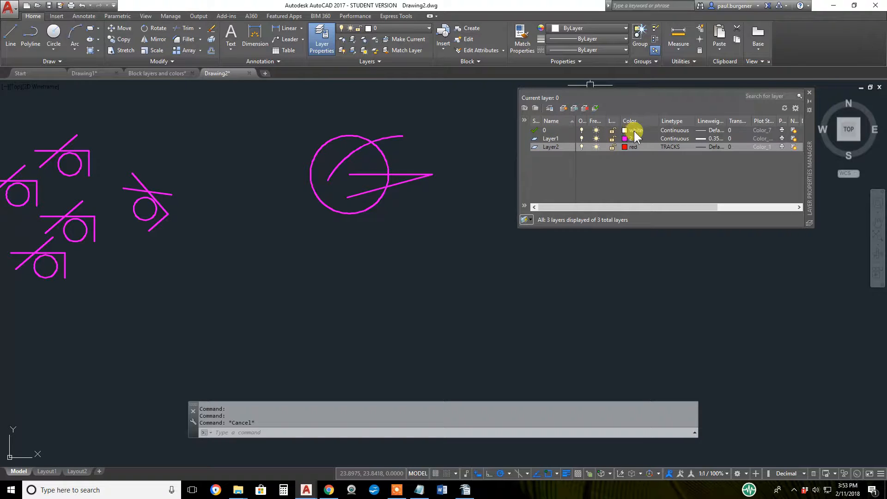
double_click(548, 146)
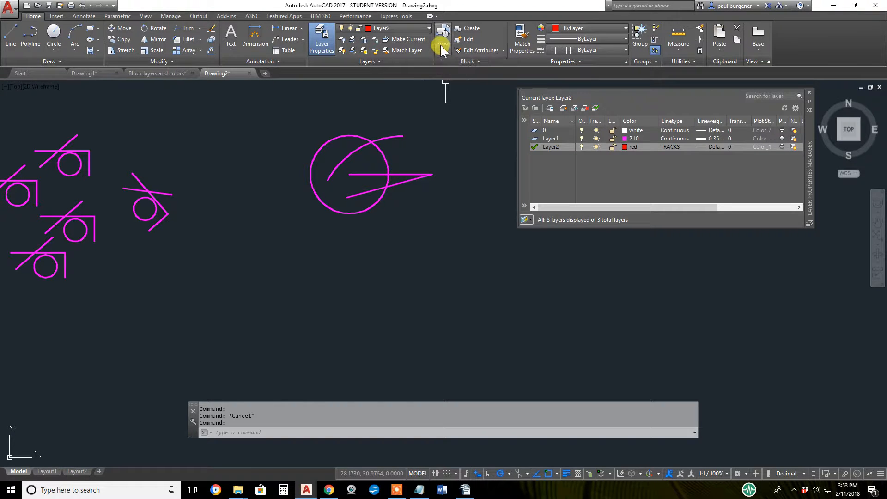
left_click(471, 28)
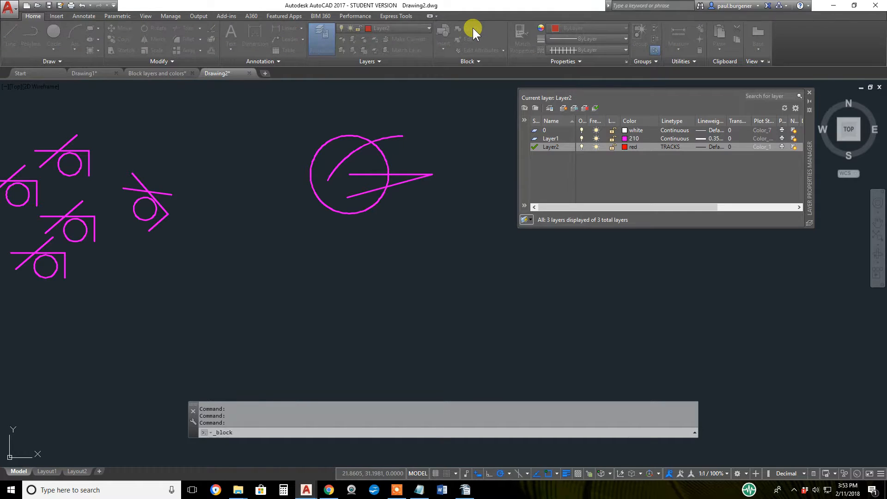
left_click(173, 175)
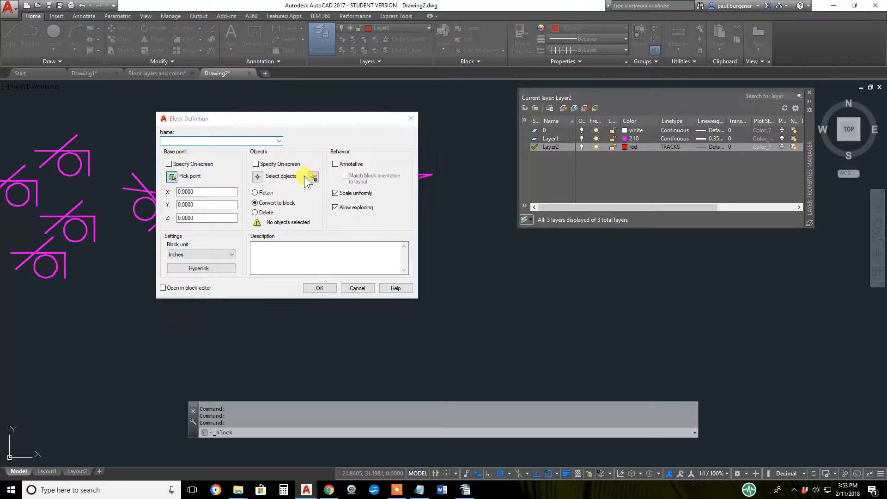
left_click(349, 174)
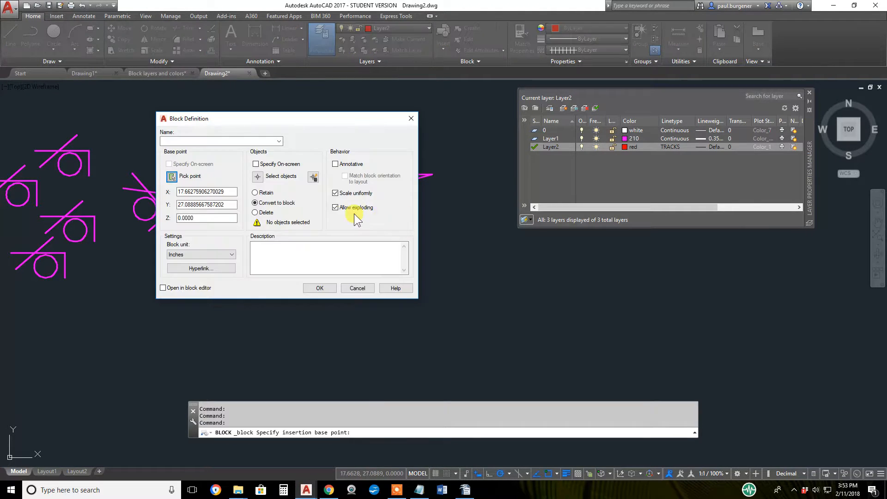
- Include the large circle, the arc and the V-shaped lines in the block and name it B2
left_click(266, 178)
left_click(443, 222)
left_click(325, 130)
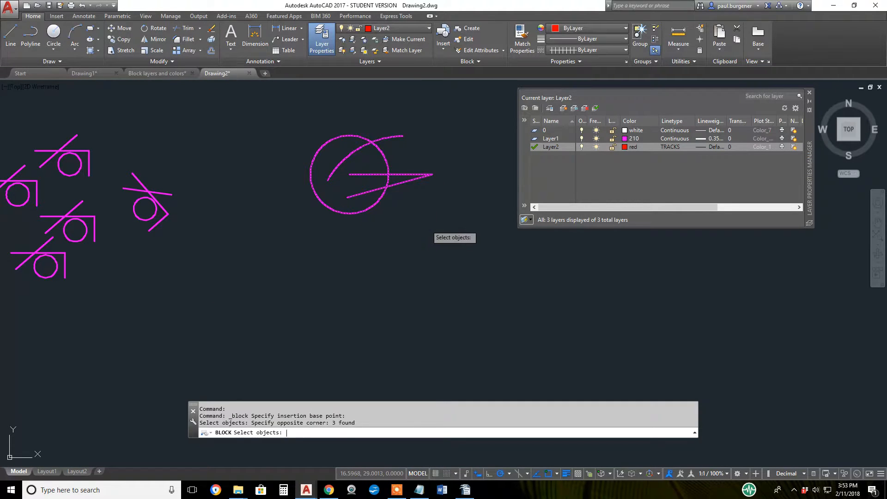
key("Return")
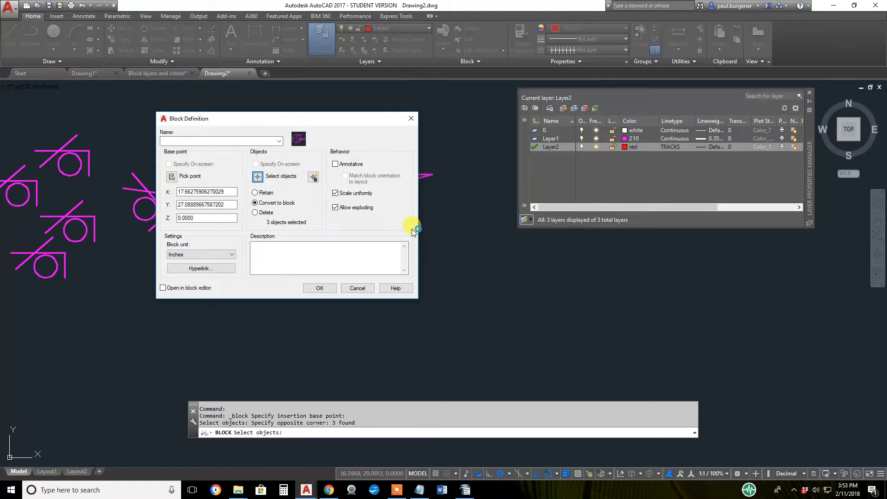
left_click(320, 288)
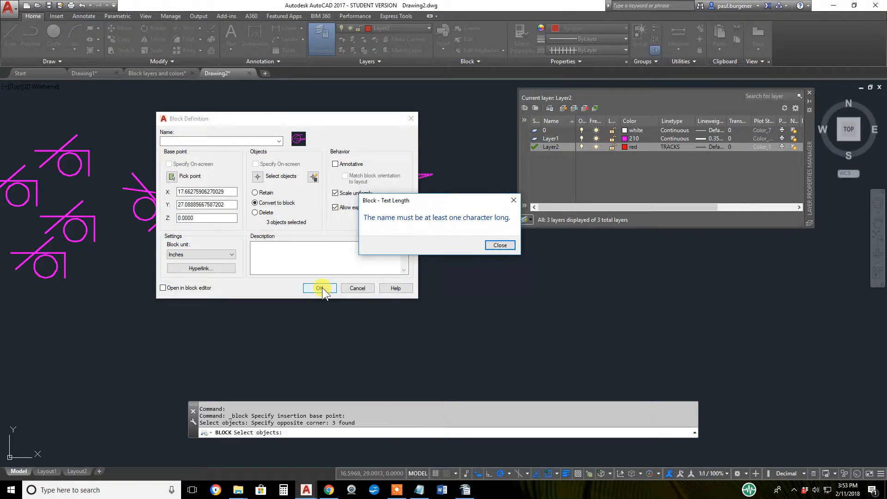
left_click(501, 245)
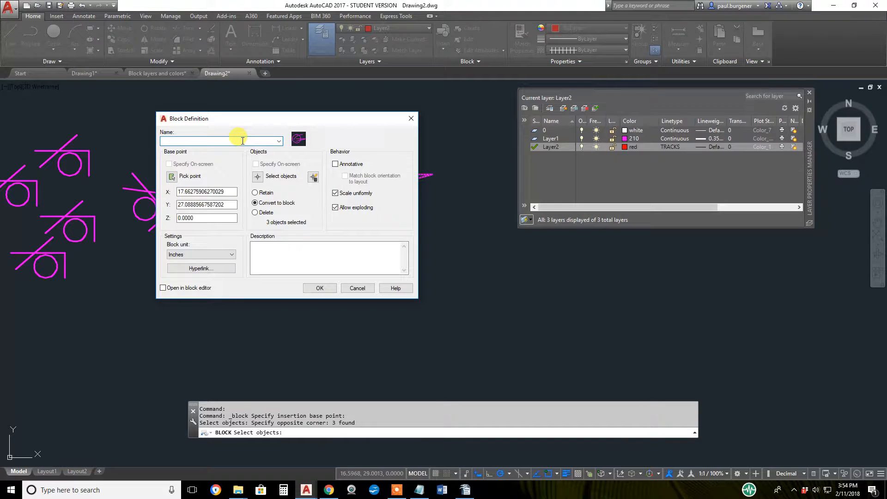
type("B2")
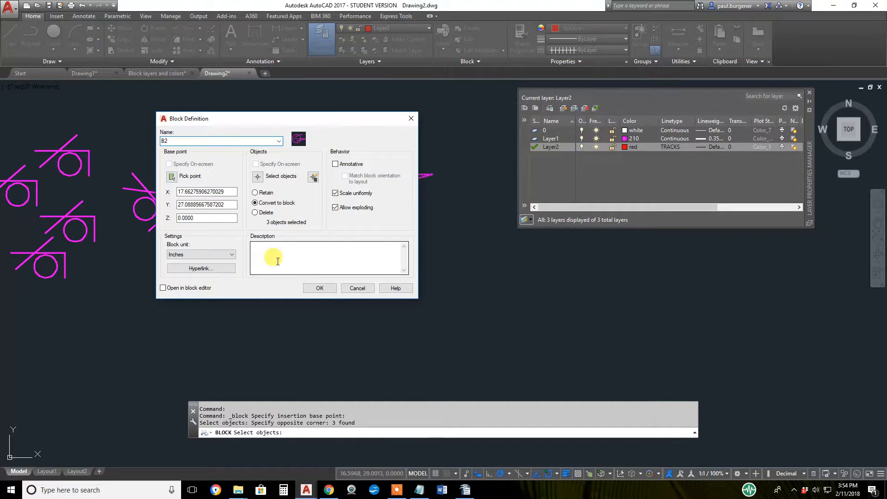
left_click(320, 288)
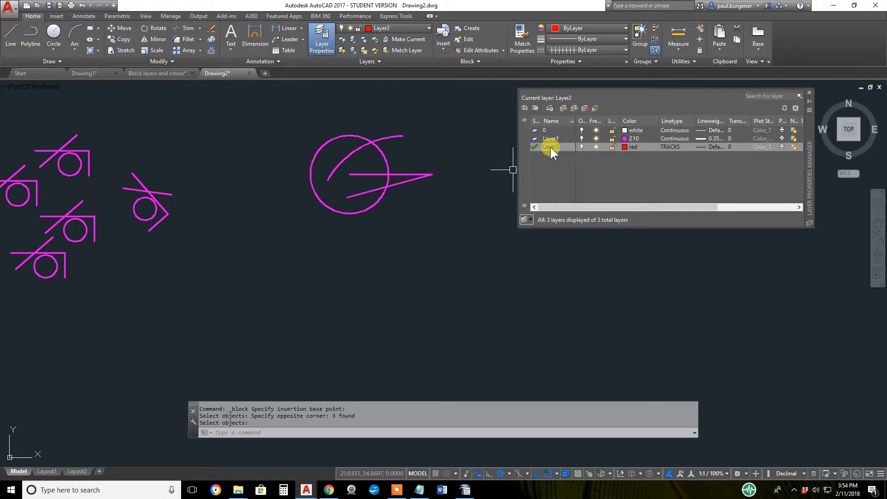
- Select the B2 block and set Layer2's color to green
left_click(412, 174)
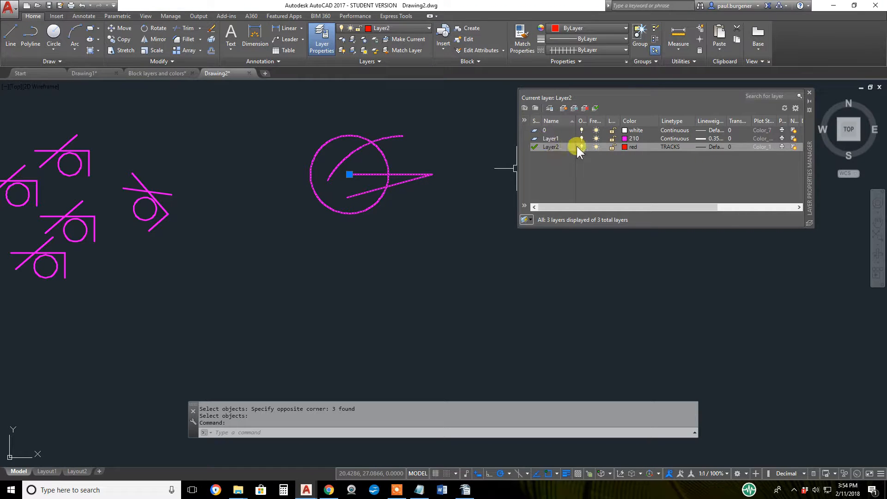
left_click(633, 147)
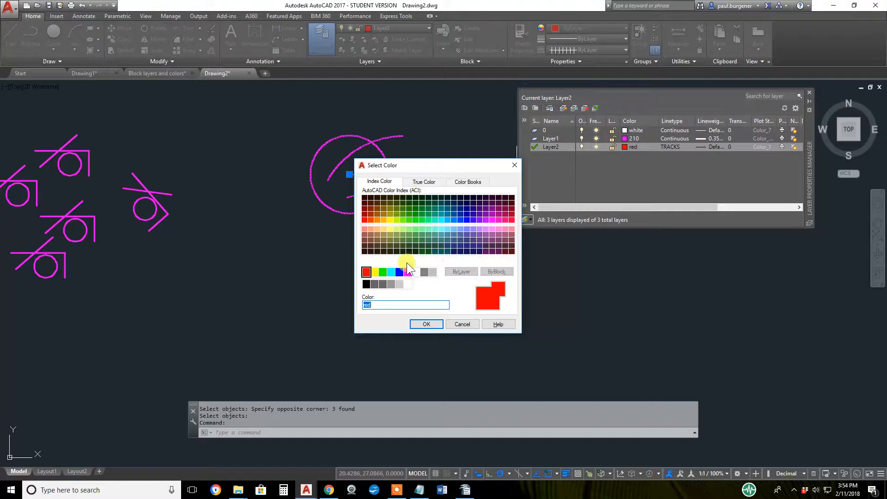
left_click(381, 274)
left_click(433, 323)
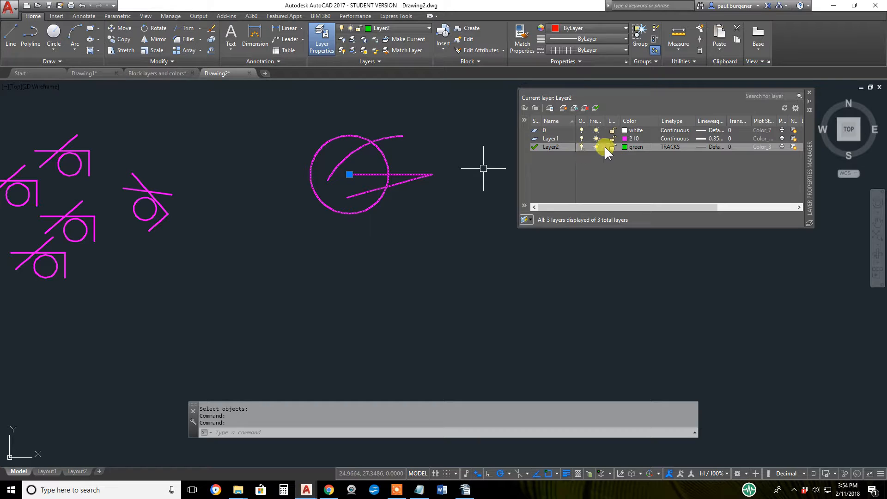
- Set Layer1's color to yellow
left_click(631, 137)
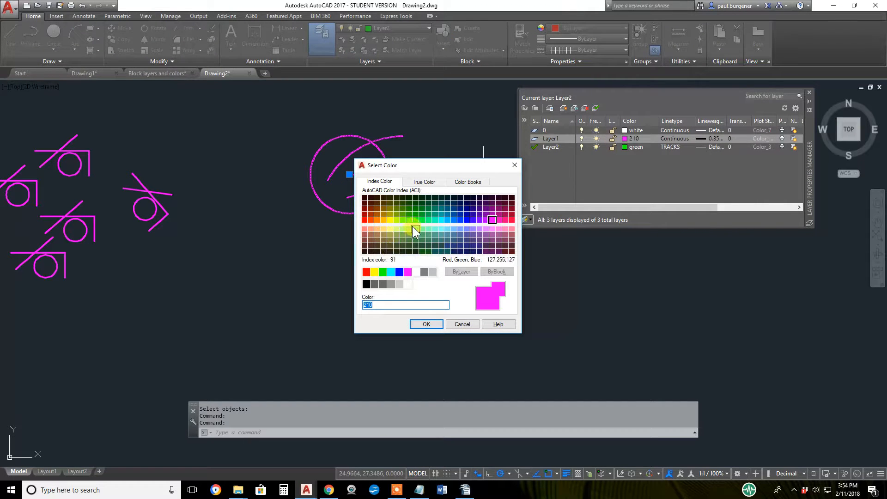
left_click(374, 272)
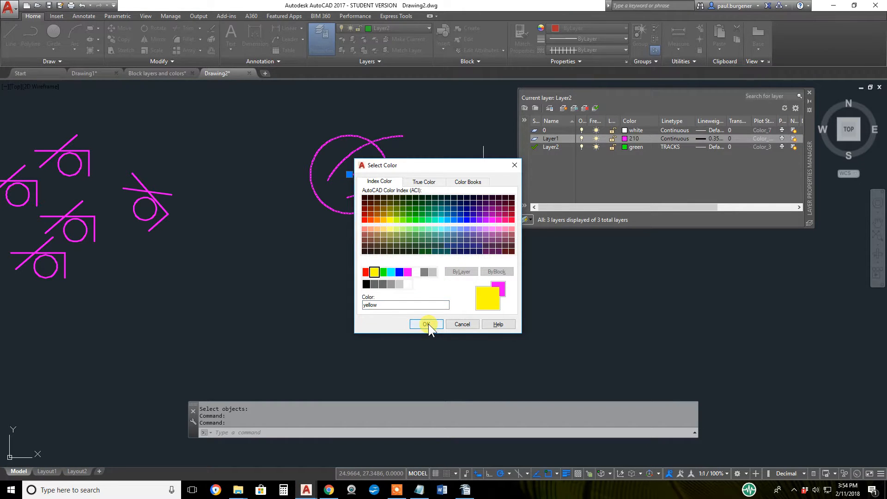
left_click(426, 324)
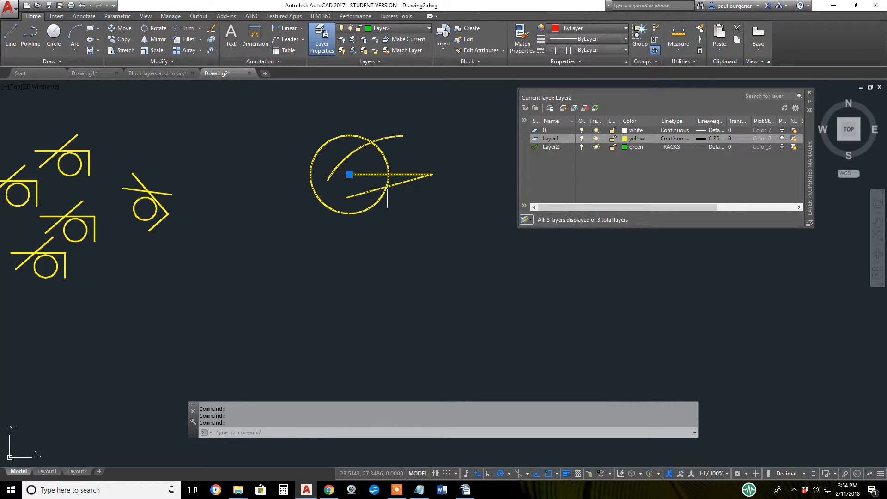
- Set Layer1's linetype to CENTERX2
left_click(677, 138)
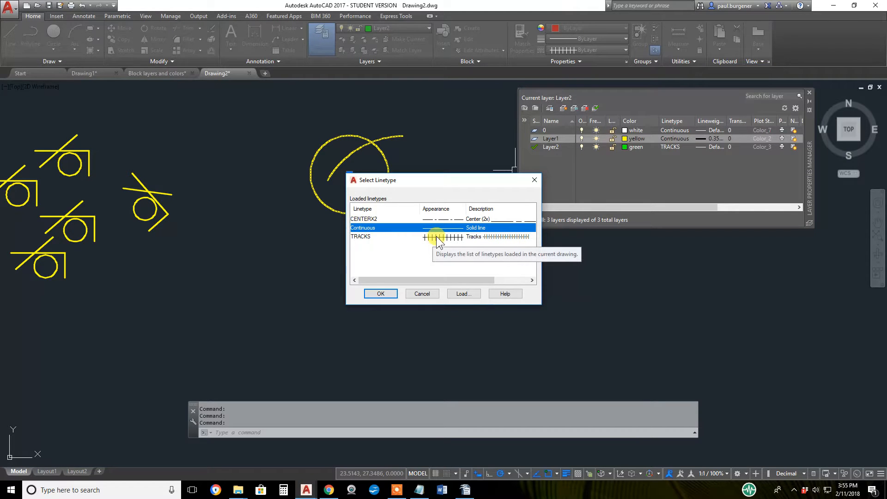
left_click(433, 218)
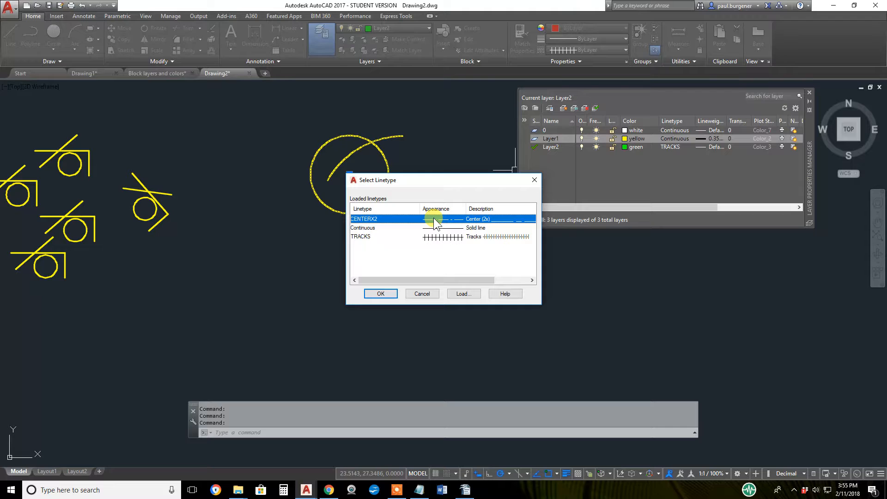
left_click(379, 293)
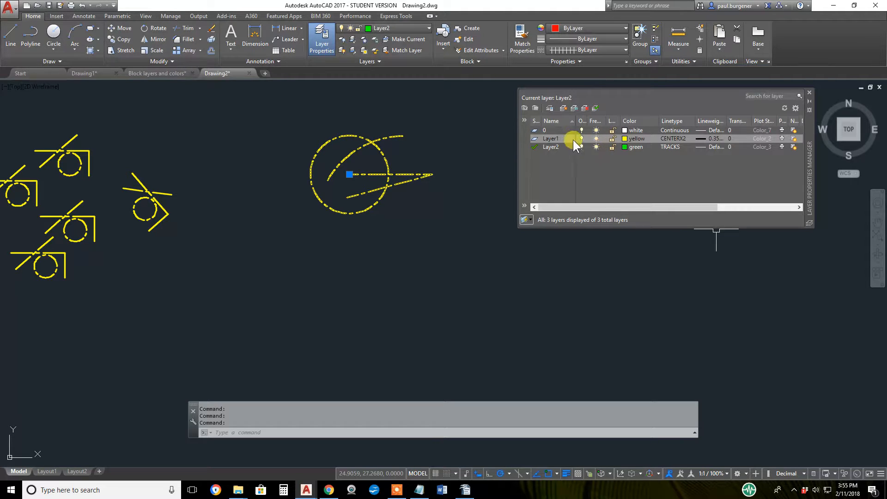
- Make layer 0 current and freeze Layer2
double_click(556, 130)
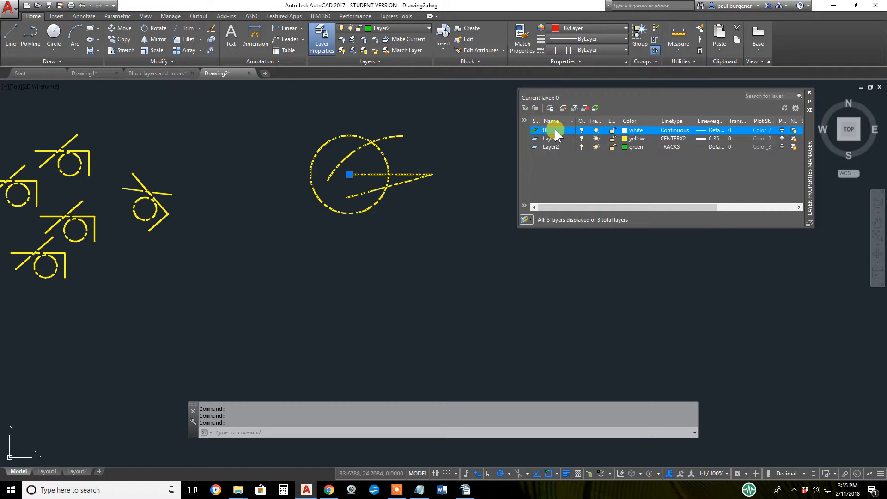
left_click(596, 147)
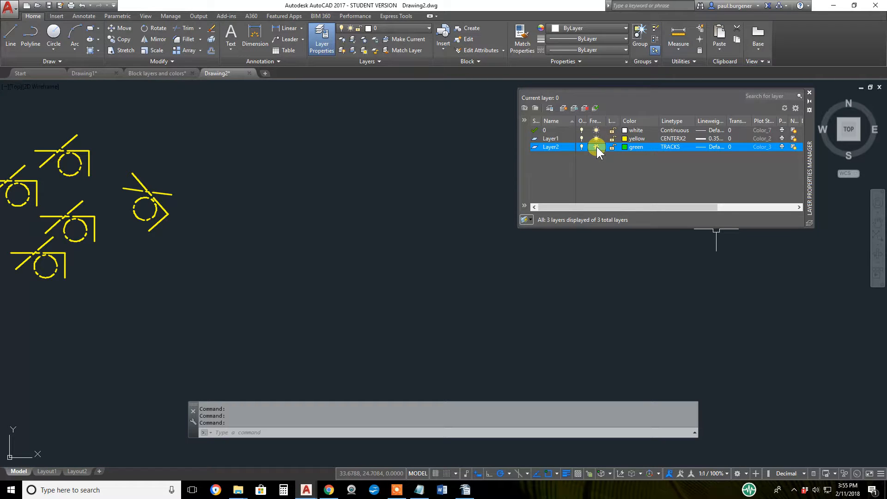
left_click(597, 147)
- Set Layer1's lineweight to 1.20 mm
left_click(711, 138)
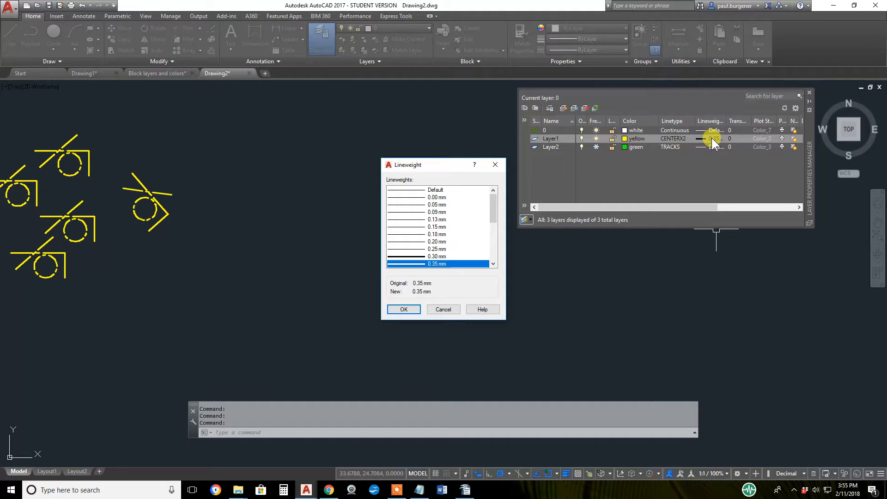
left_click_drag(496, 214, 494, 251)
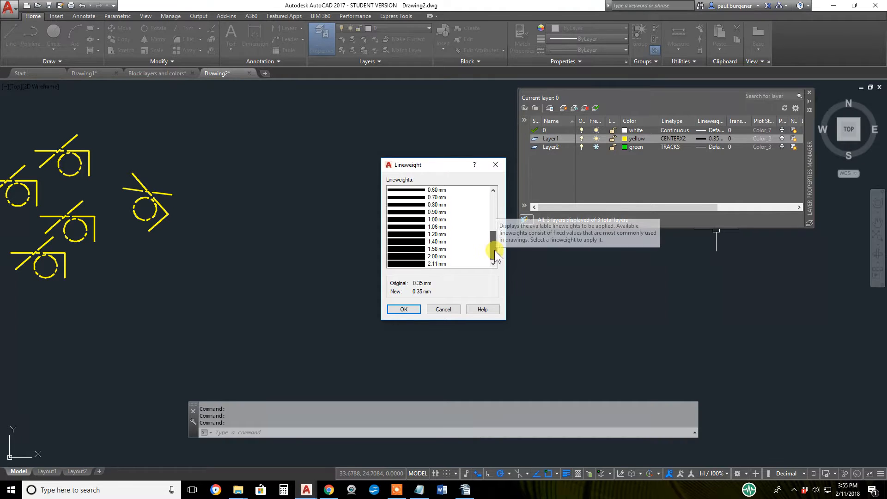
left_click(412, 233)
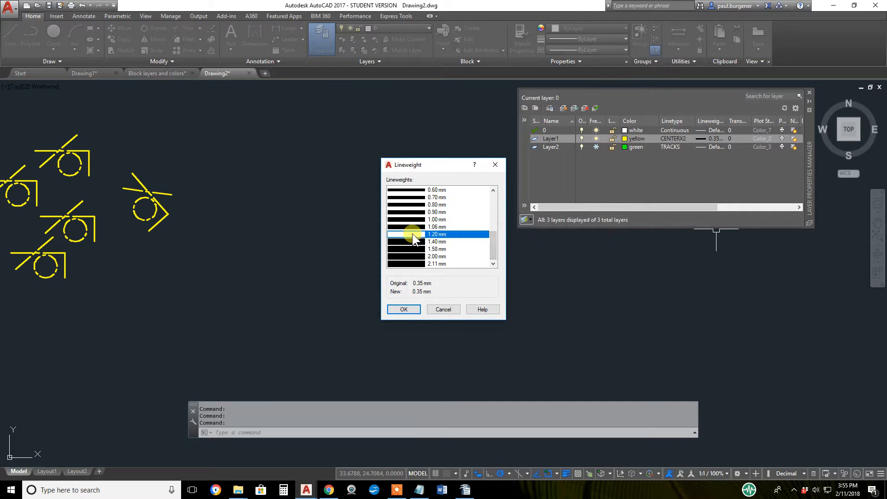
left_click(403, 309)
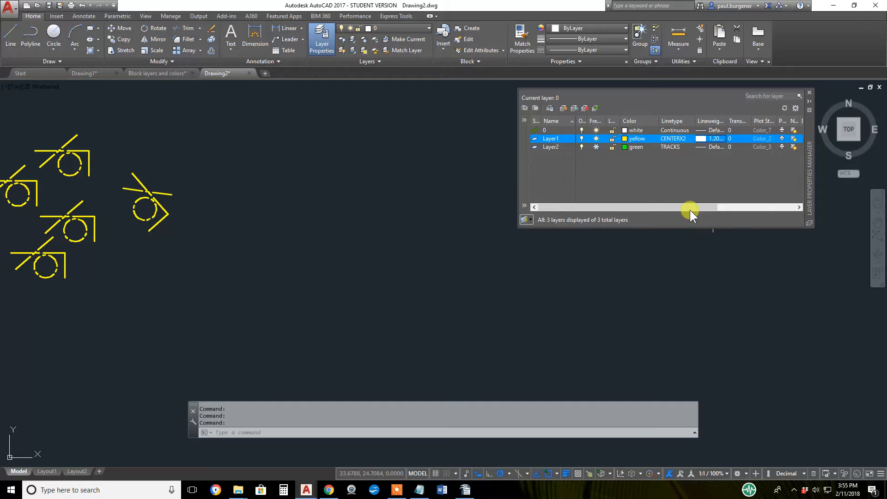
- Thaw Layer2 and briefly select the B2 block
left_click(596, 147)
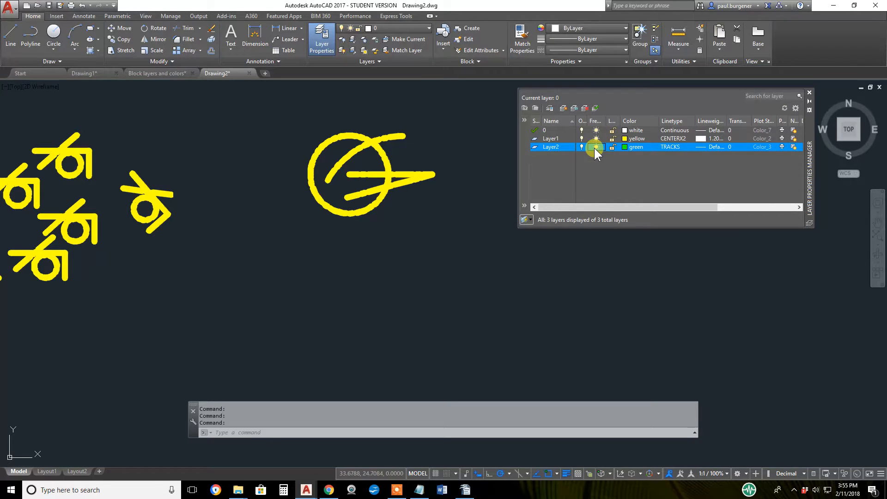
left_click(396, 177)
key("Escape")
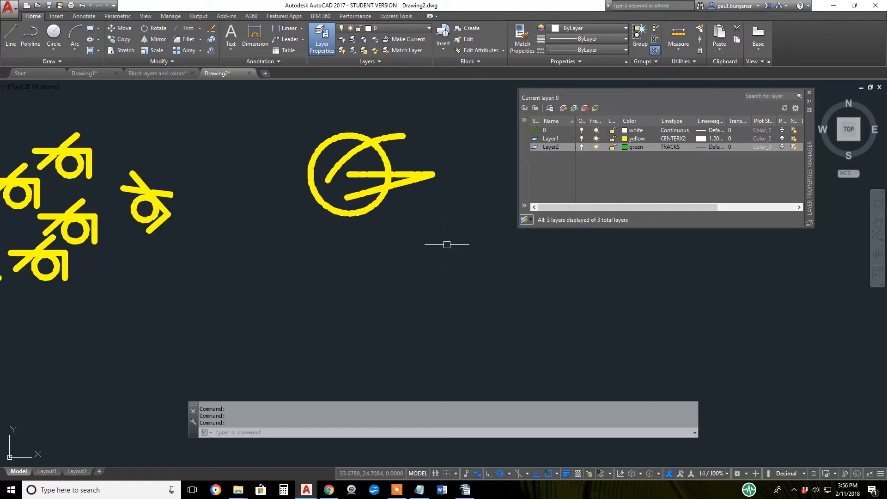
left_click(595, 148)
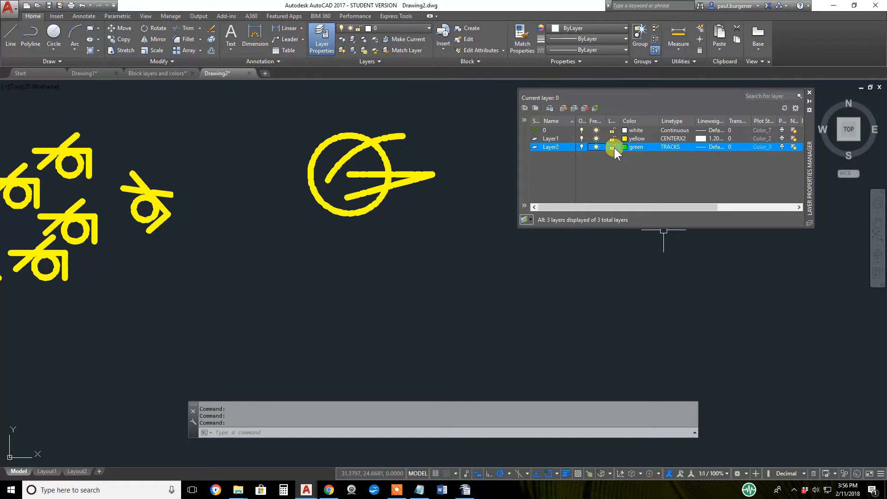
- Lock Layer2 and try to move the B2 block away from its position
left_click(612, 147)
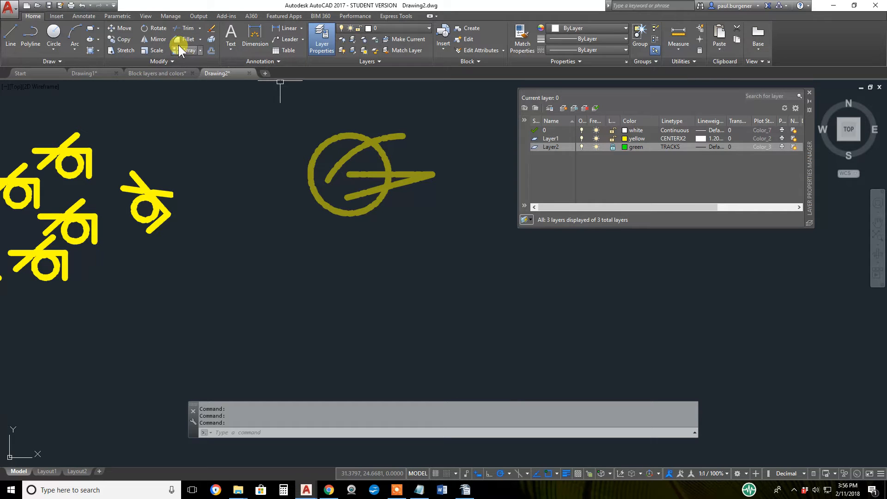
left_click(147, 28)
left_click(430, 195)
left_click(359, 155)
key("Return")
left_click(351, 172)
left_click(441, 136)
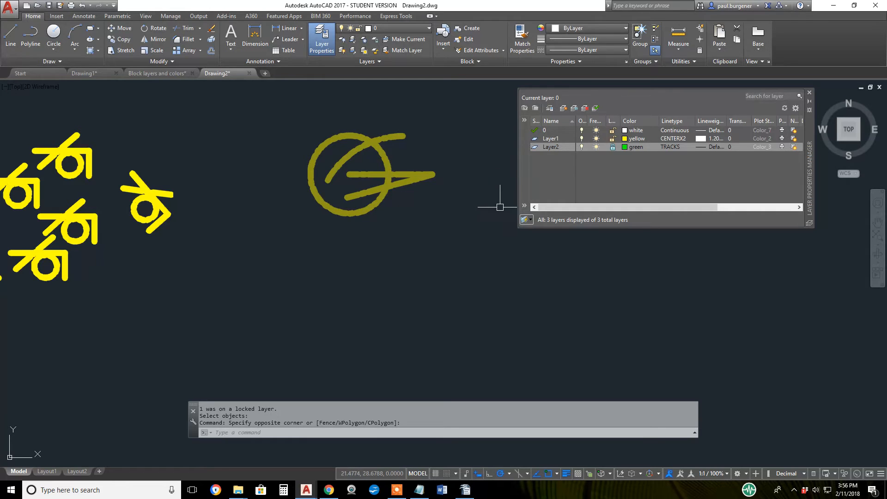
- Unlock Layer2
left_click(613, 147)
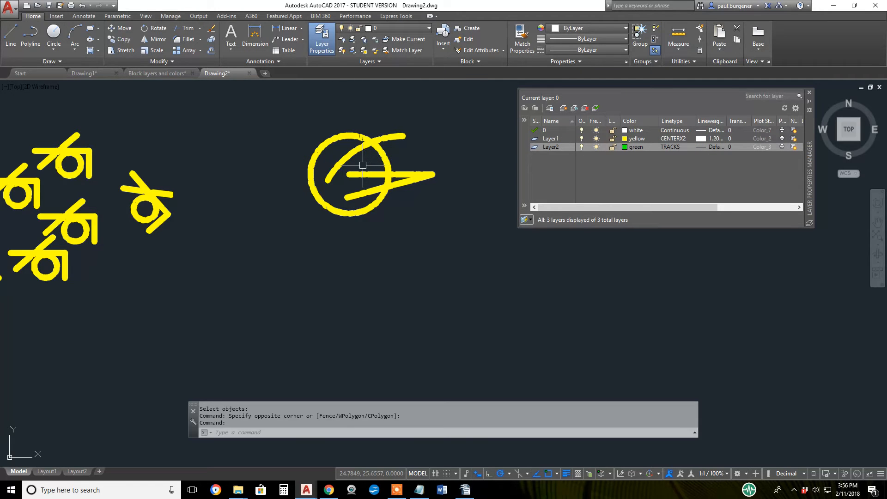
left_click(542, 174)
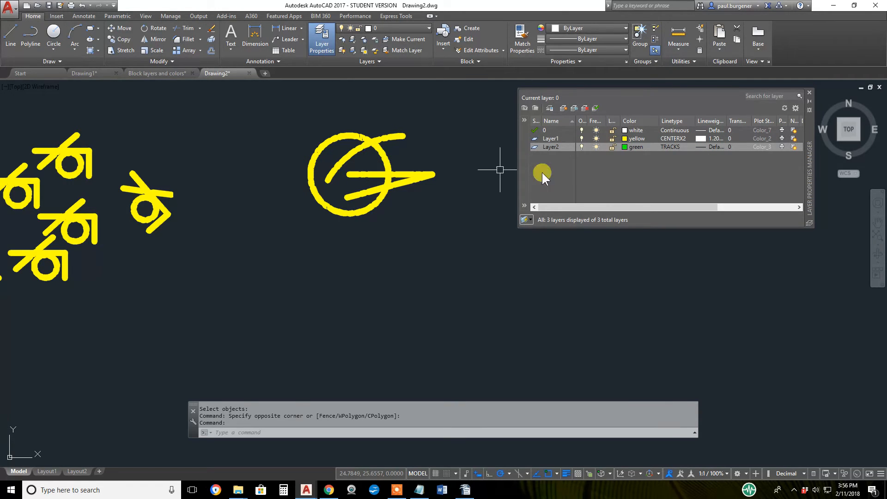